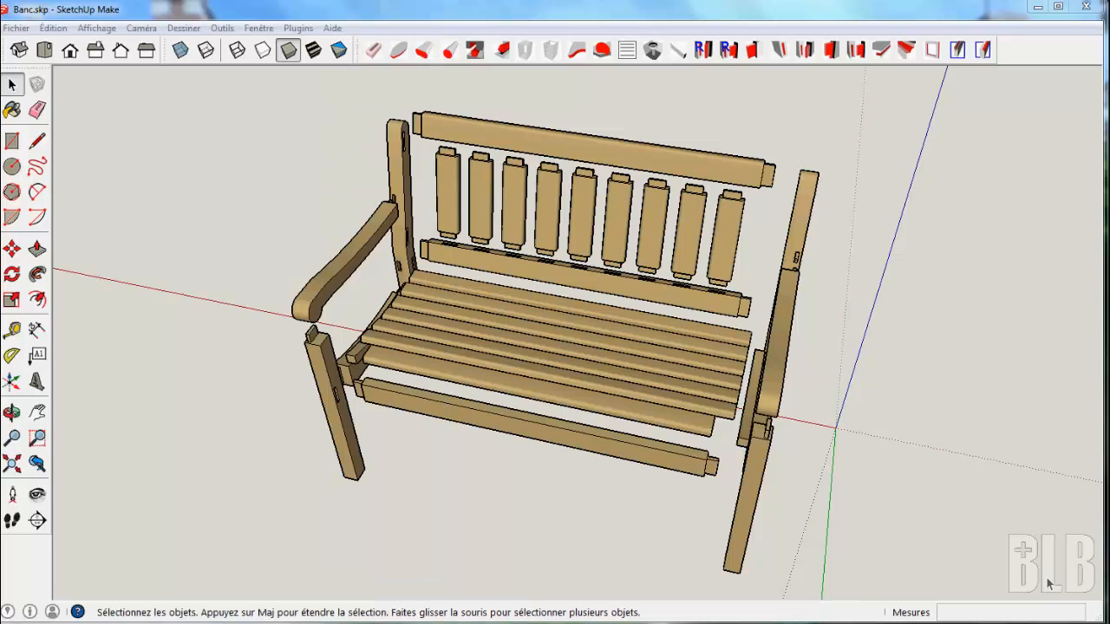
# Generate the cut list for the whole bench and acknowledge the file creation
pyautogui.moveTo(870, 404)
pyautogui.mouseDown(button='middle')
pyautogui.moveTo(1023, 342)
pyautogui.moveTo(881, 410)
pyautogui.mouseUp(button='middle')
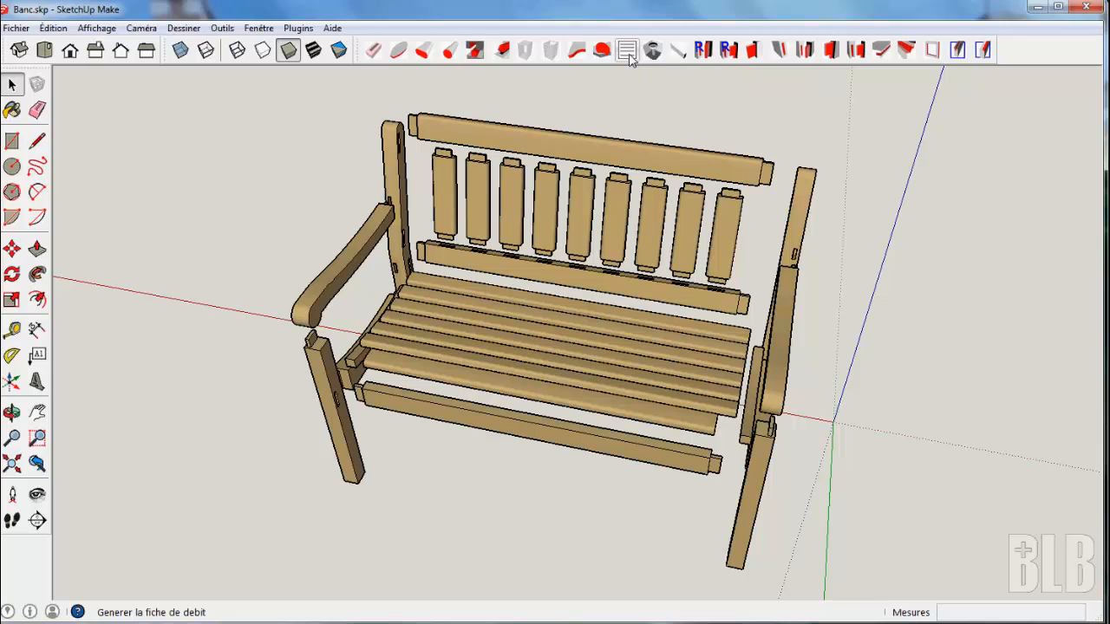
pyautogui.moveTo(874, 300)
pyautogui.mouseDown(button='middle')
pyautogui.moveTo(998, 216)
pyautogui.moveTo(1019, 232)
pyautogui.moveTo(951, 290)
pyautogui.moveTo(865, 292)
pyautogui.mouseUp(button='middle')
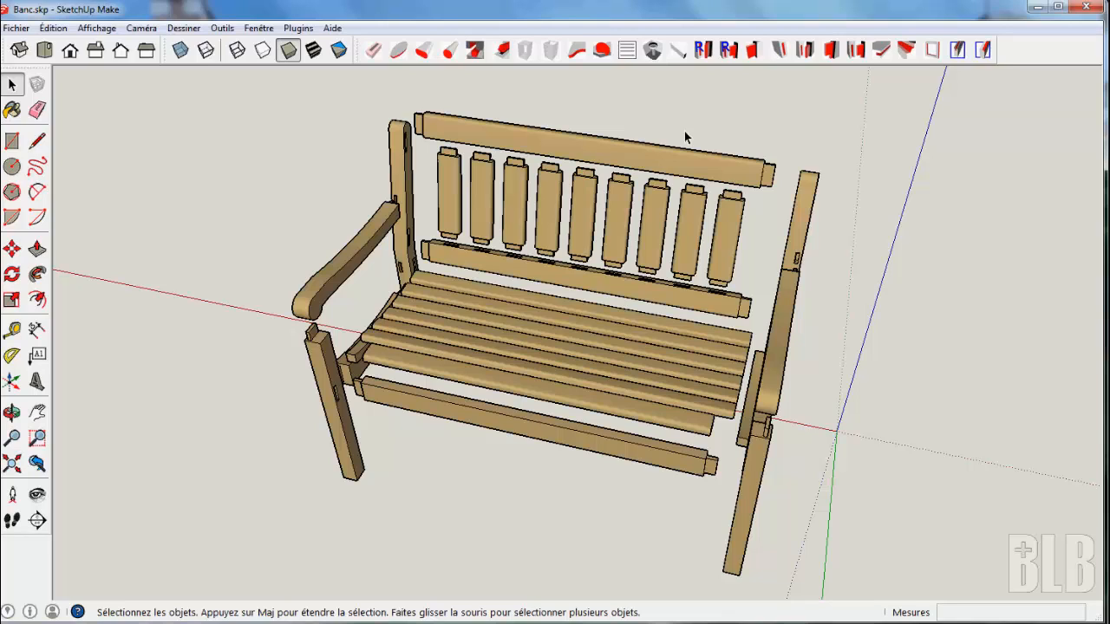
pyautogui.click(632, 56)
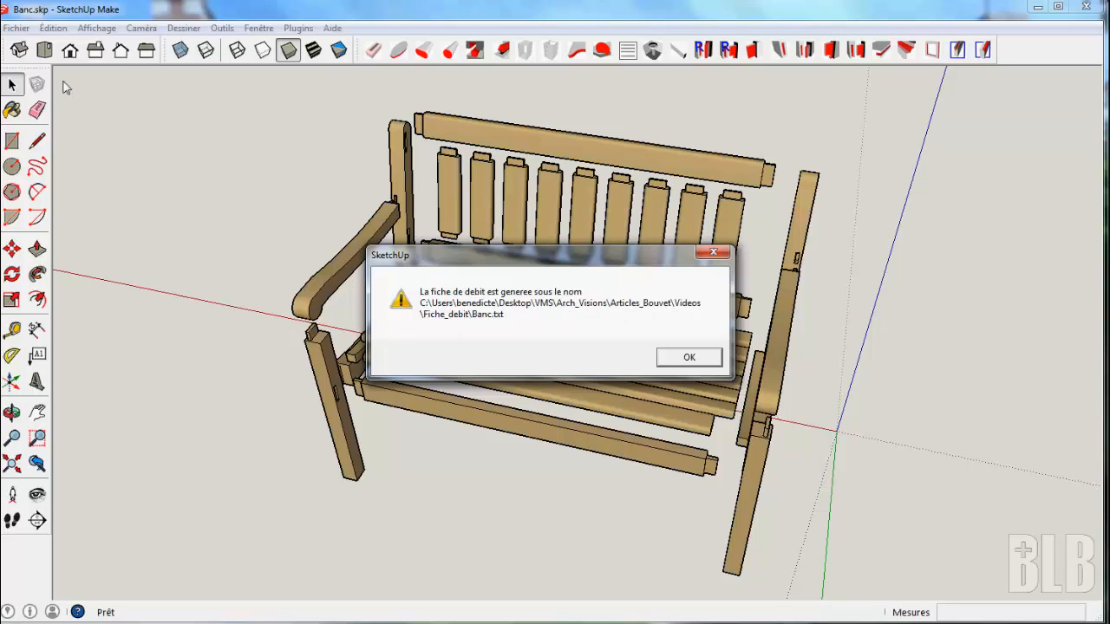
pyautogui.click(706, 358)
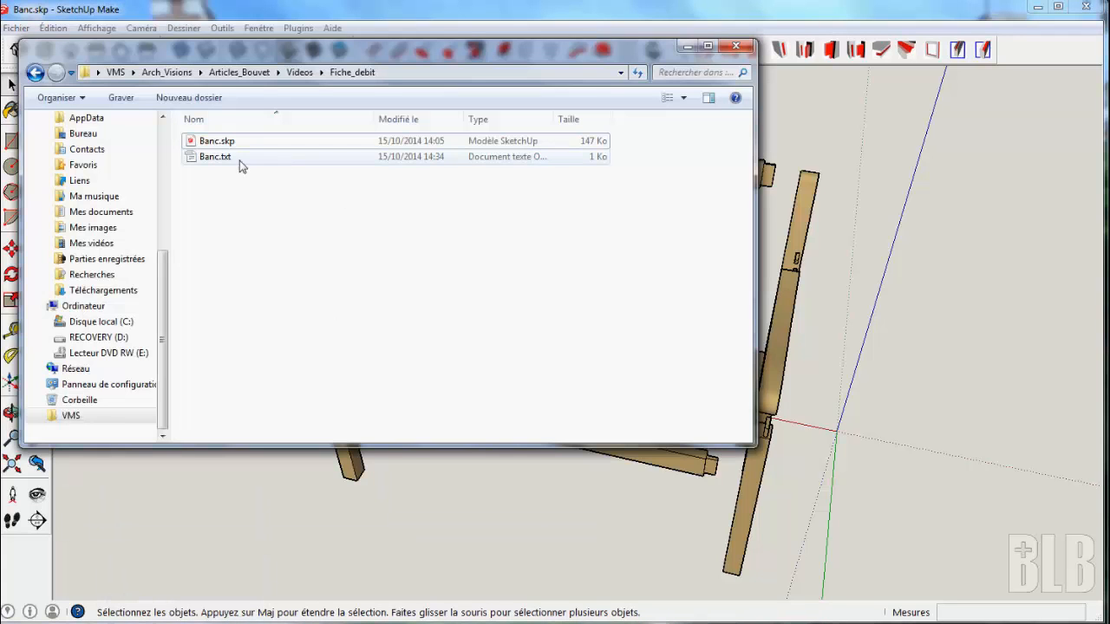
# Switch to OpenOffice Calc to view Banc.txt, imported as tab-separated text, and return to the SketchUp model
pyautogui.click(224, 161)
pyautogui.rightClick(225, 161)
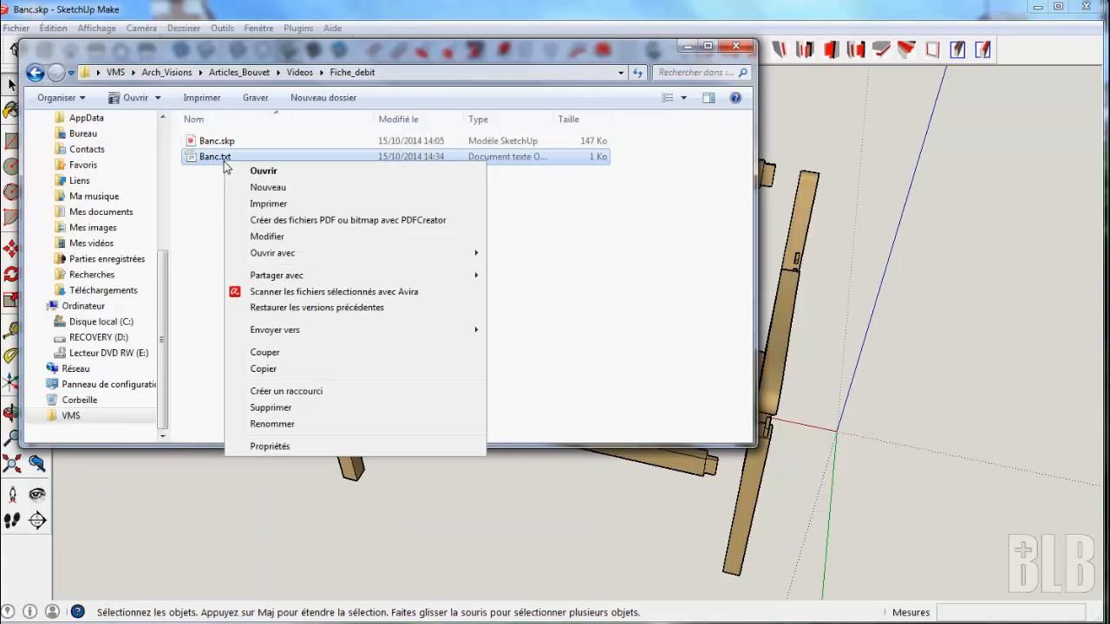
pyautogui.moveTo(280, 254)
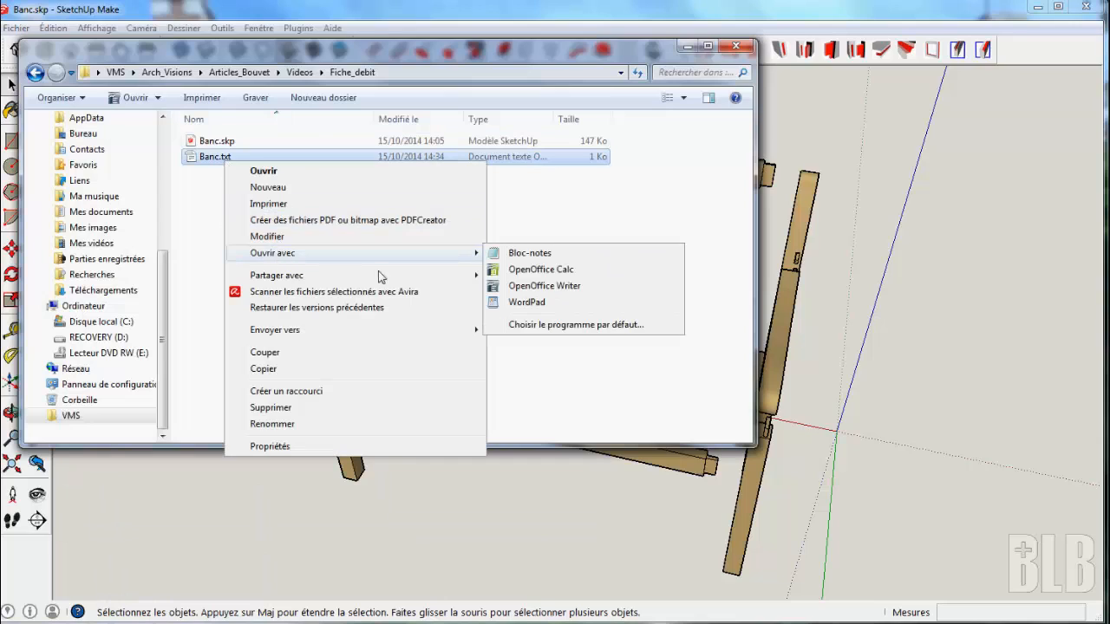
pyautogui.click(565, 276)
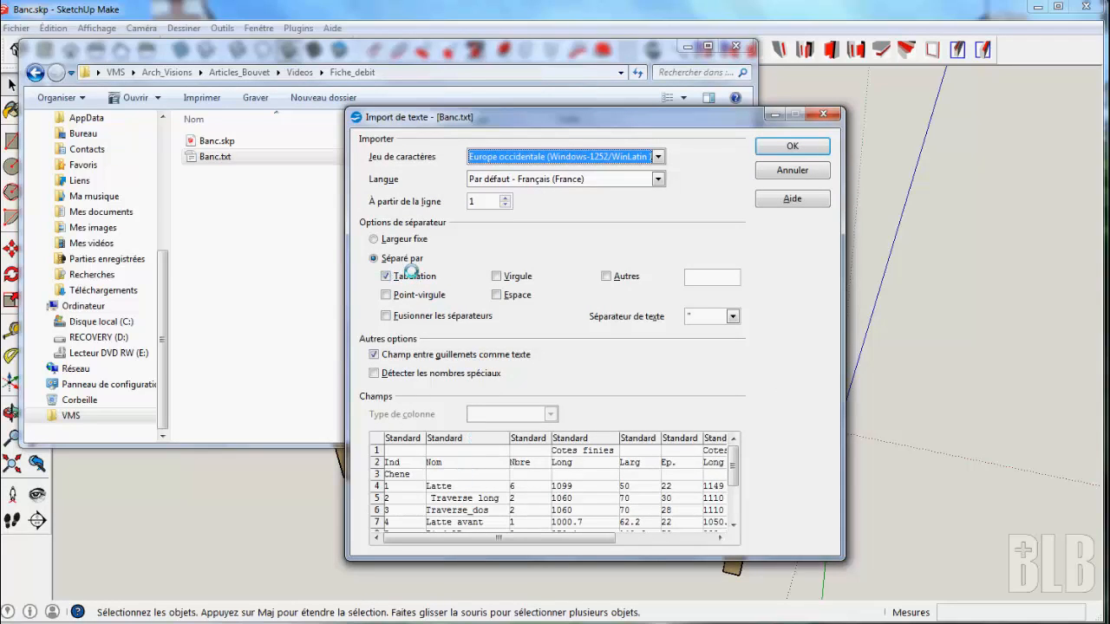
pyautogui.click(820, 145)
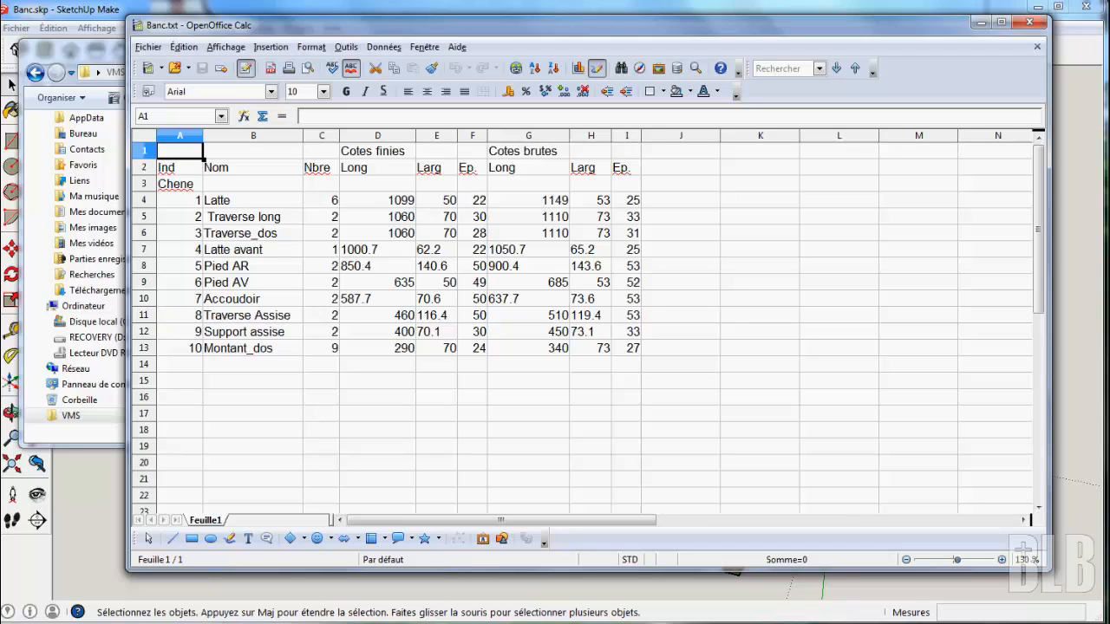
pyautogui.click(1026, 26)
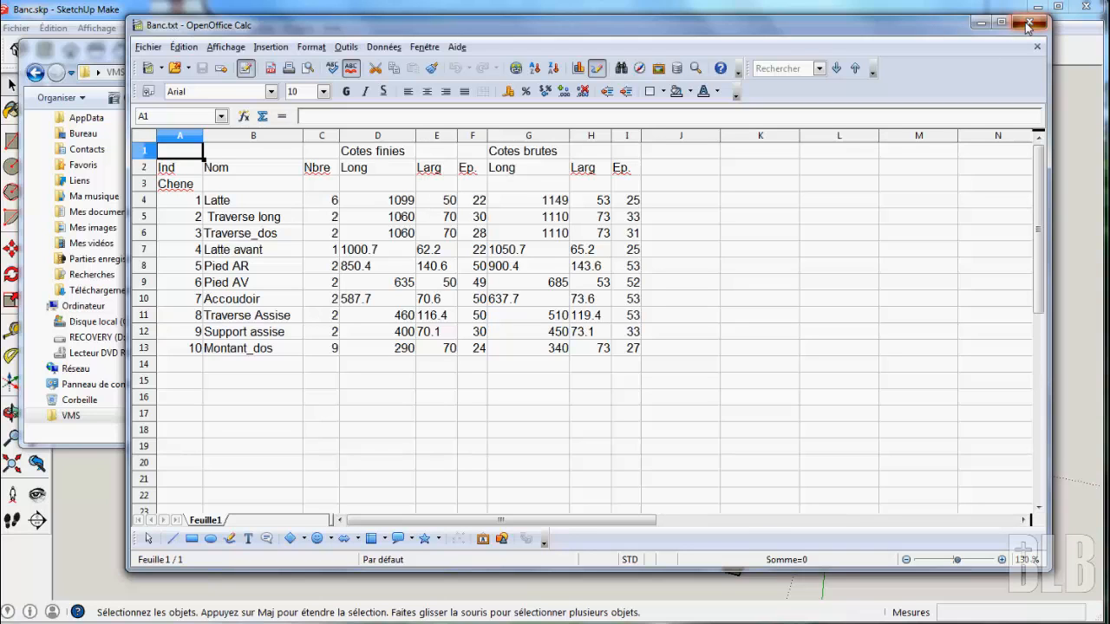
pyautogui.click(692, 49)
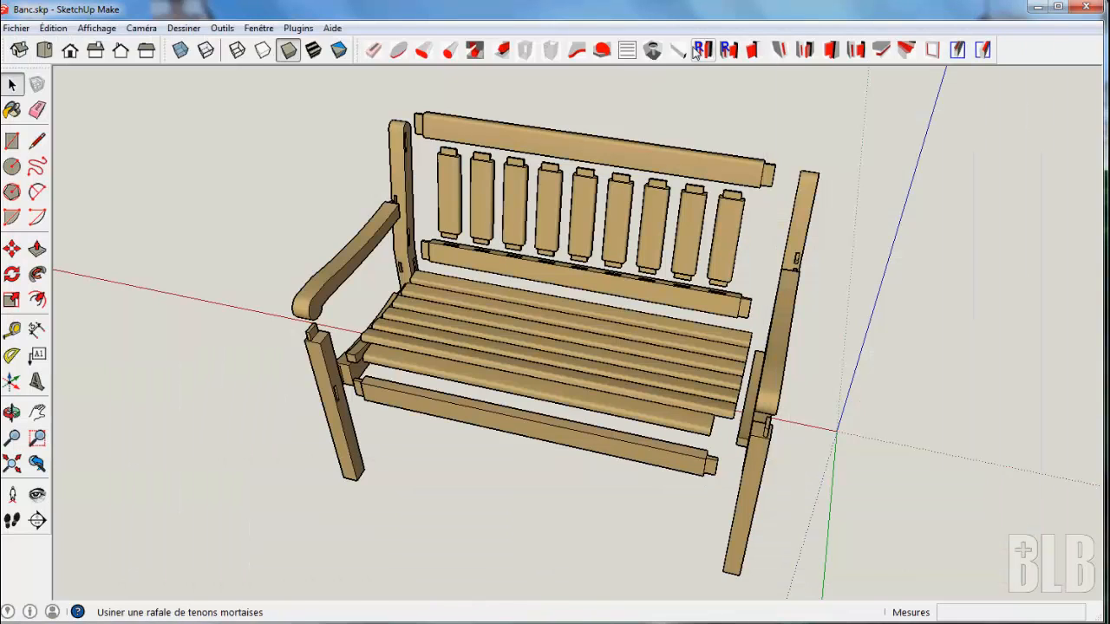
# Model a rectangular box beside the bench, about 488 by 233 mm and about 116 mm high
pyautogui.moveTo(939, 260); pyautogui.dragTo(916, 274, button='middle')
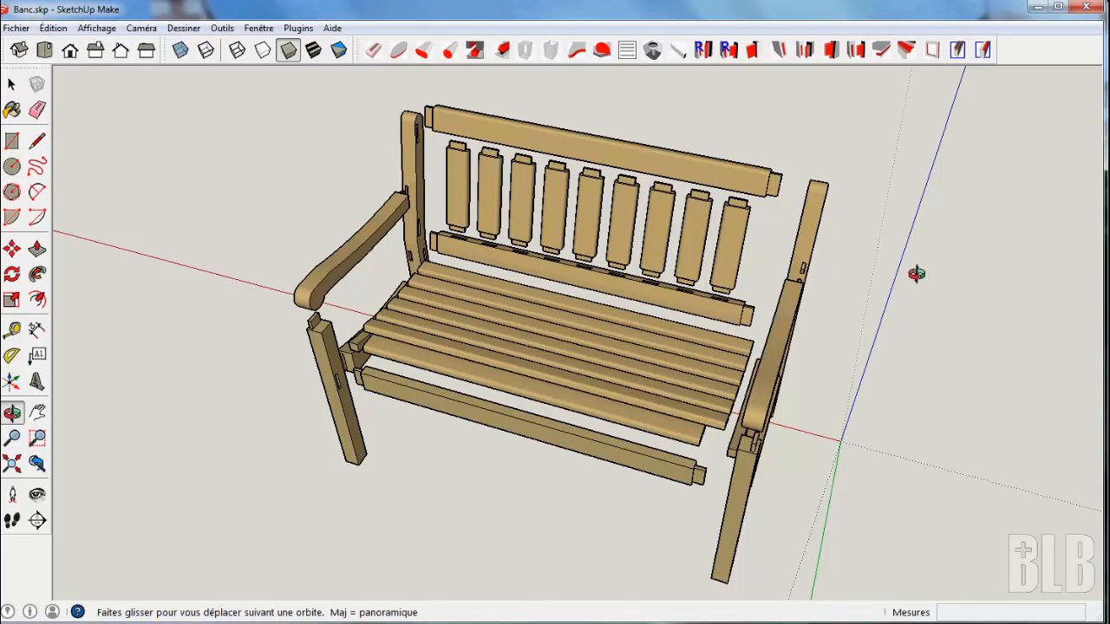
pyautogui.click(13, 146)
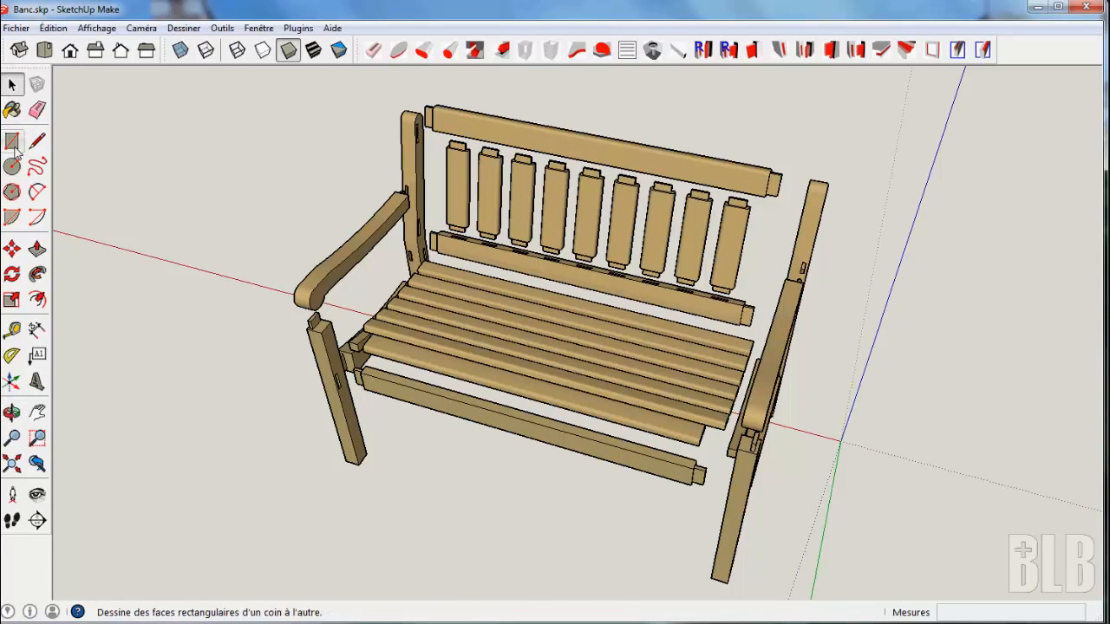
pyautogui.click(14, 146)
pyautogui.click(101, 293)
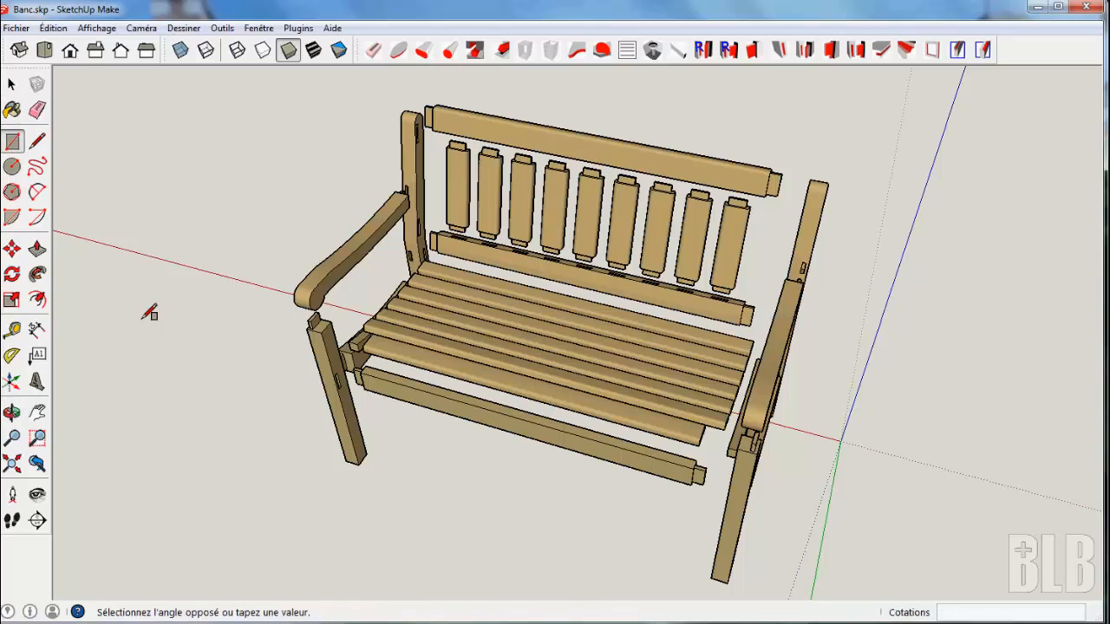
pyautogui.click(242, 282)
pyautogui.press('p')
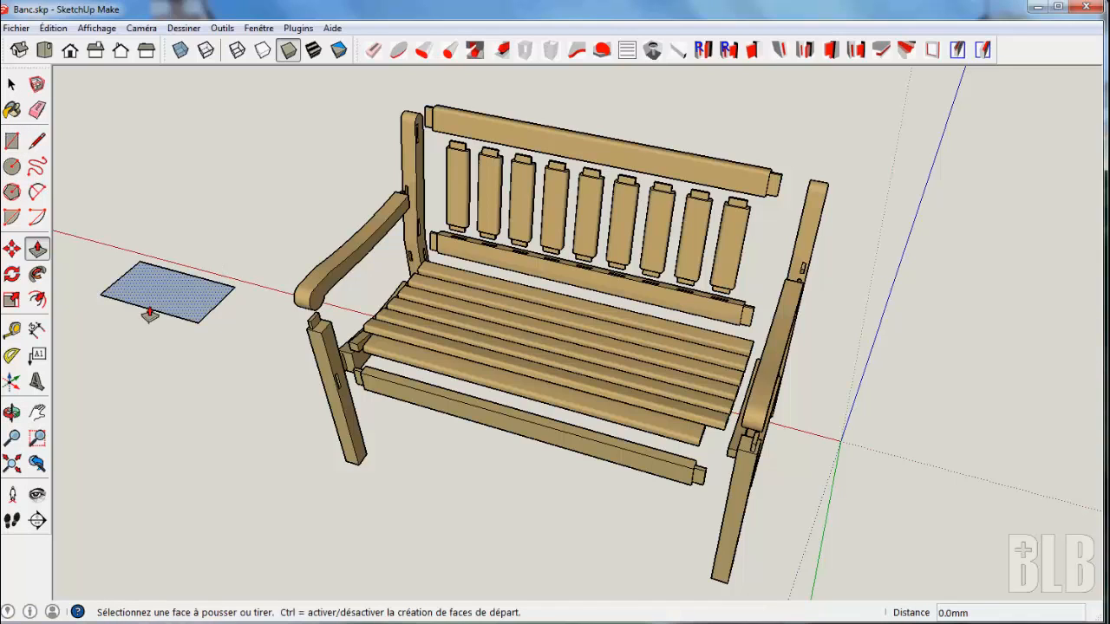
pyautogui.click(149, 314)
pyautogui.click(155, 253)
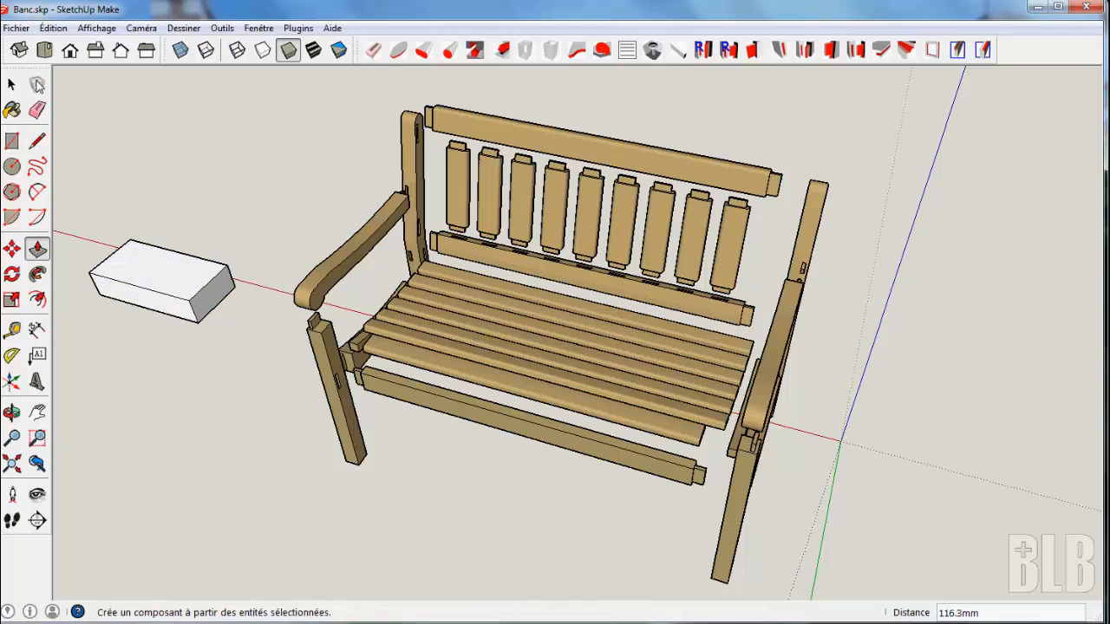
# Make the whole box a component named Piece, replacing the selected geometry
pyautogui.press('space')
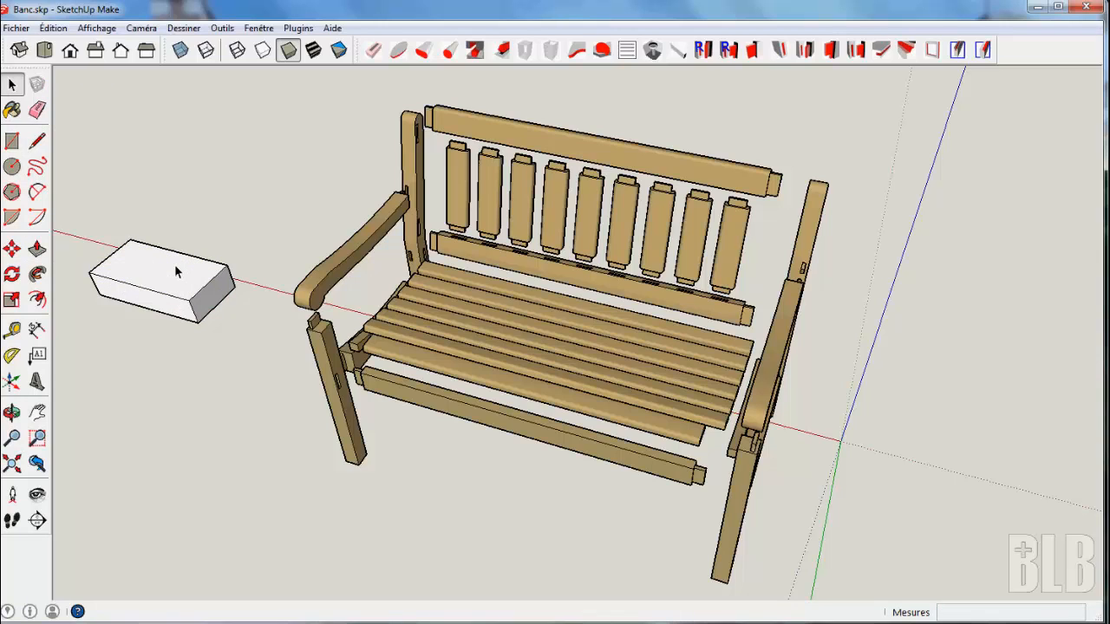
pyautogui.tripleClick(174, 265)
pyautogui.click(36, 84)
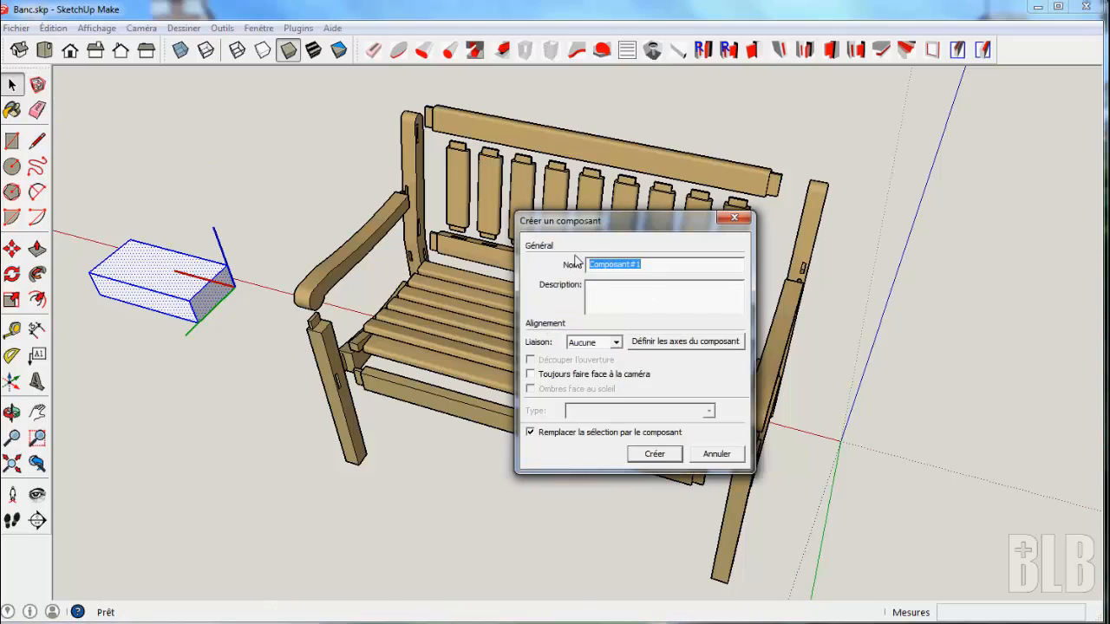
pyautogui.write('Piece')
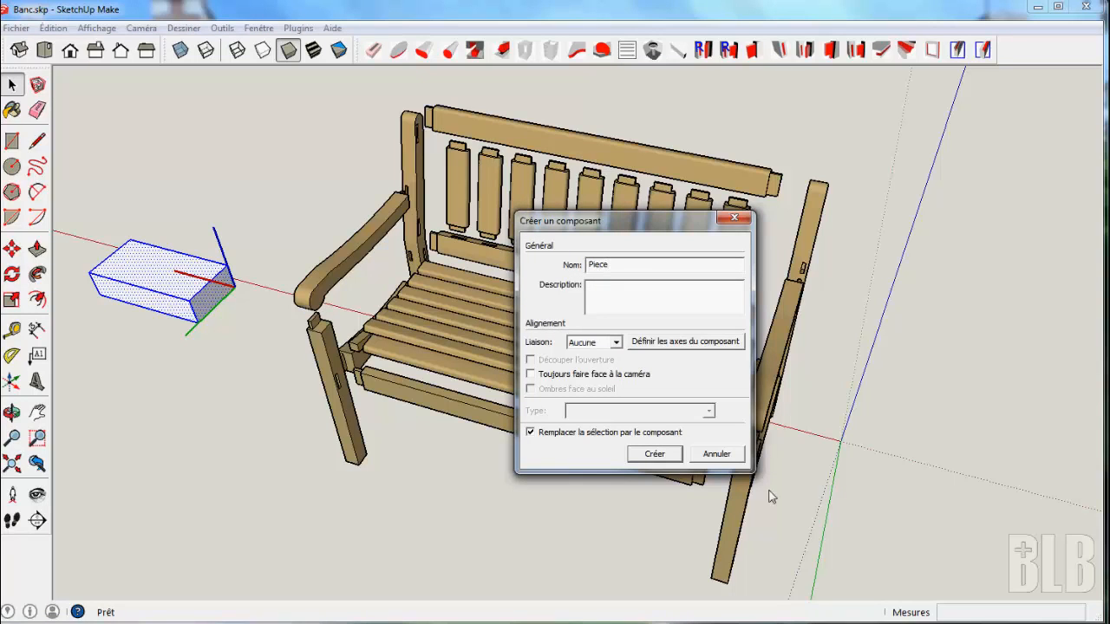
pyautogui.click(652, 455)
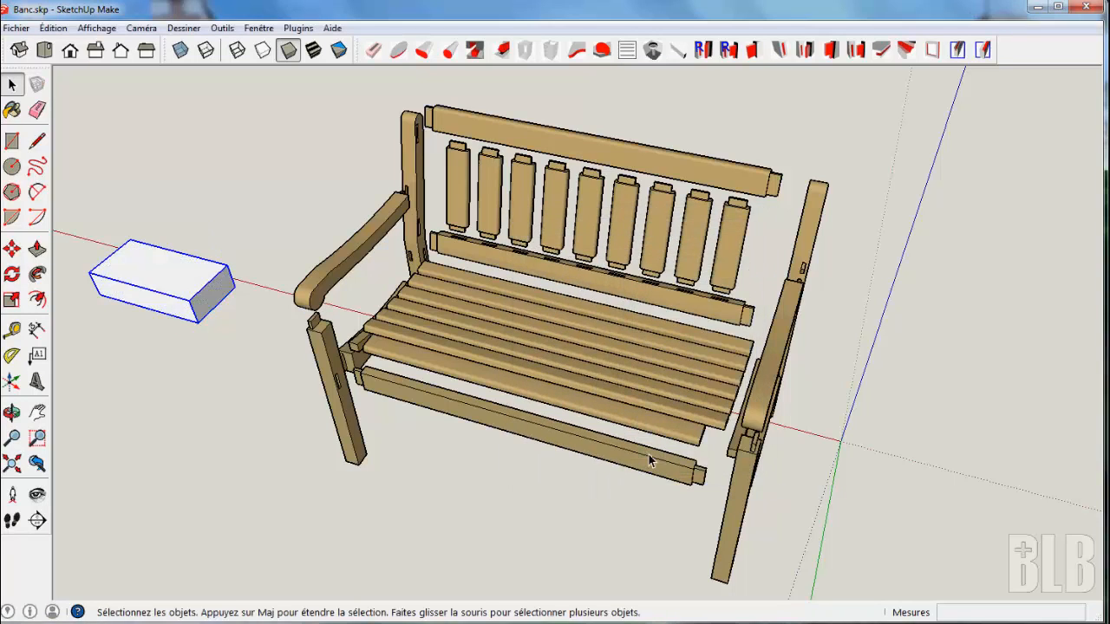
# Paint the second seat slat from the front with the BLB-Bois material Erable and restore the shaded display without textures
pyautogui.click(723, 422)
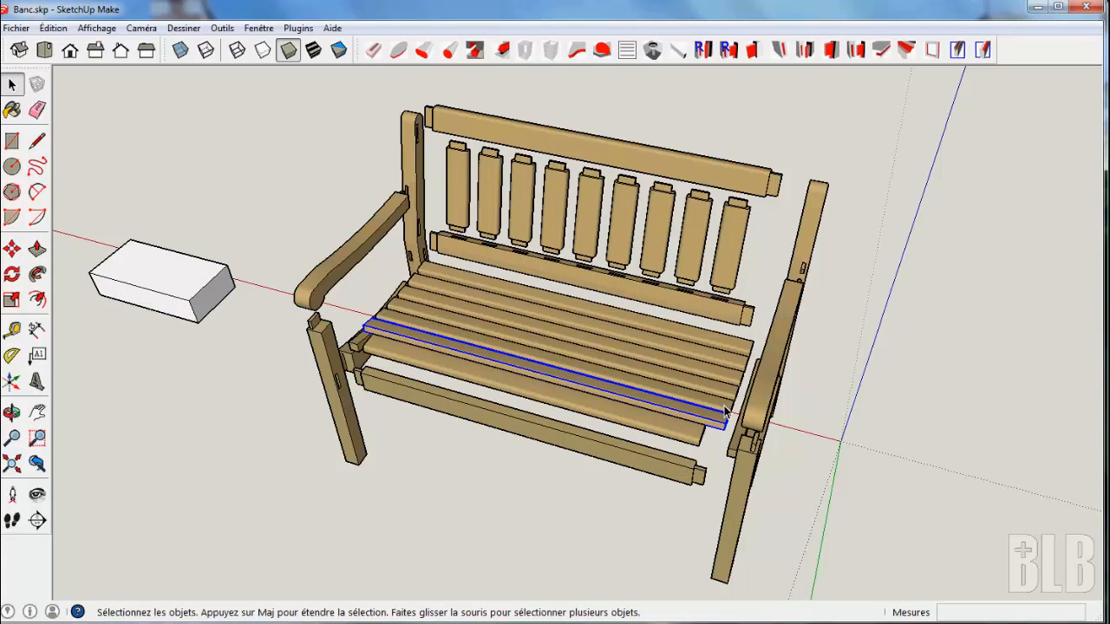
pyautogui.click(12, 110)
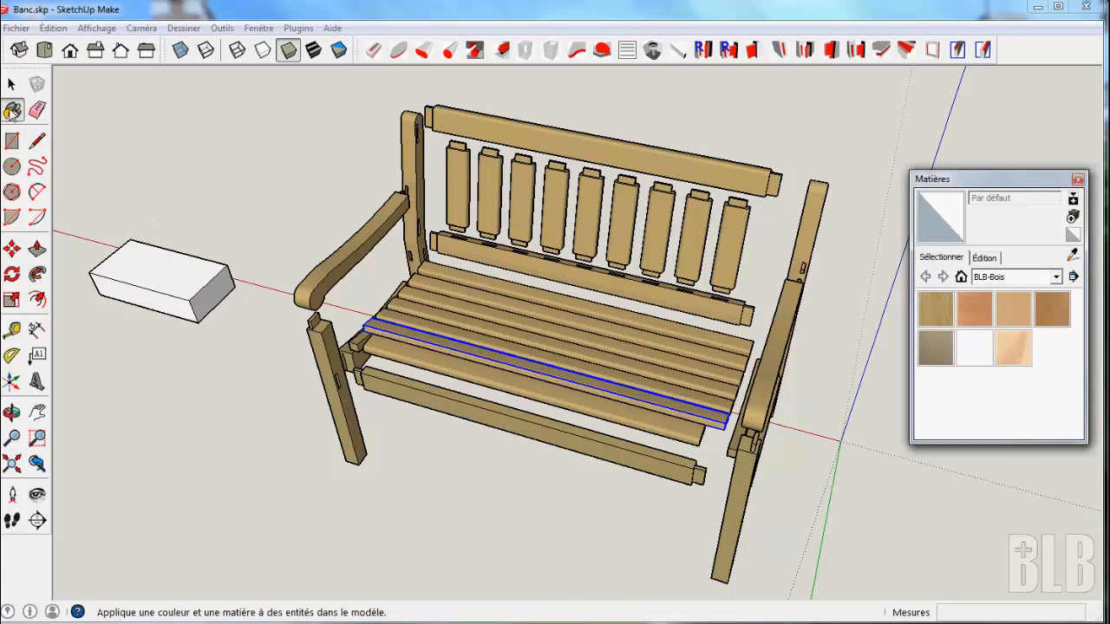
pyautogui.click(1010, 312)
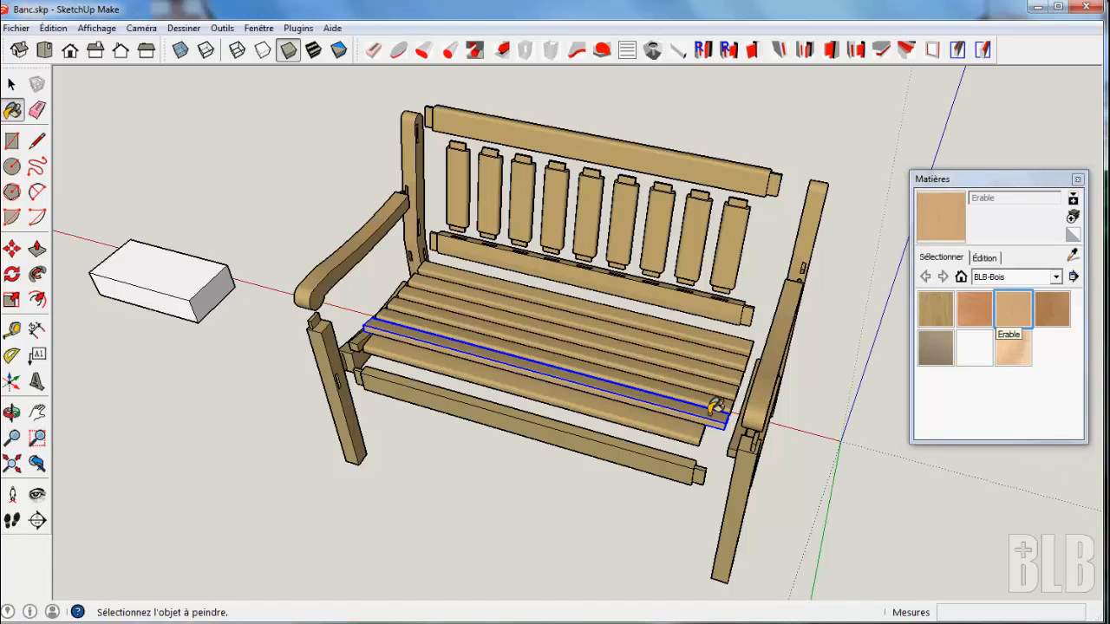
pyautogui.click(716, 405)
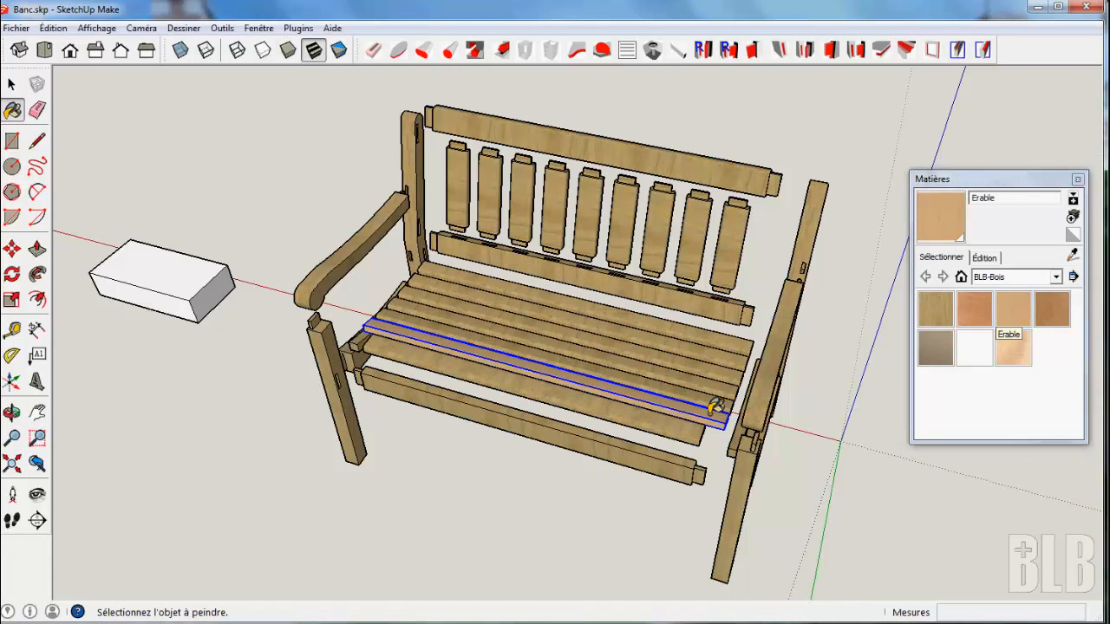
pyautogui.click(287, 50)
pyautogui.press('space')
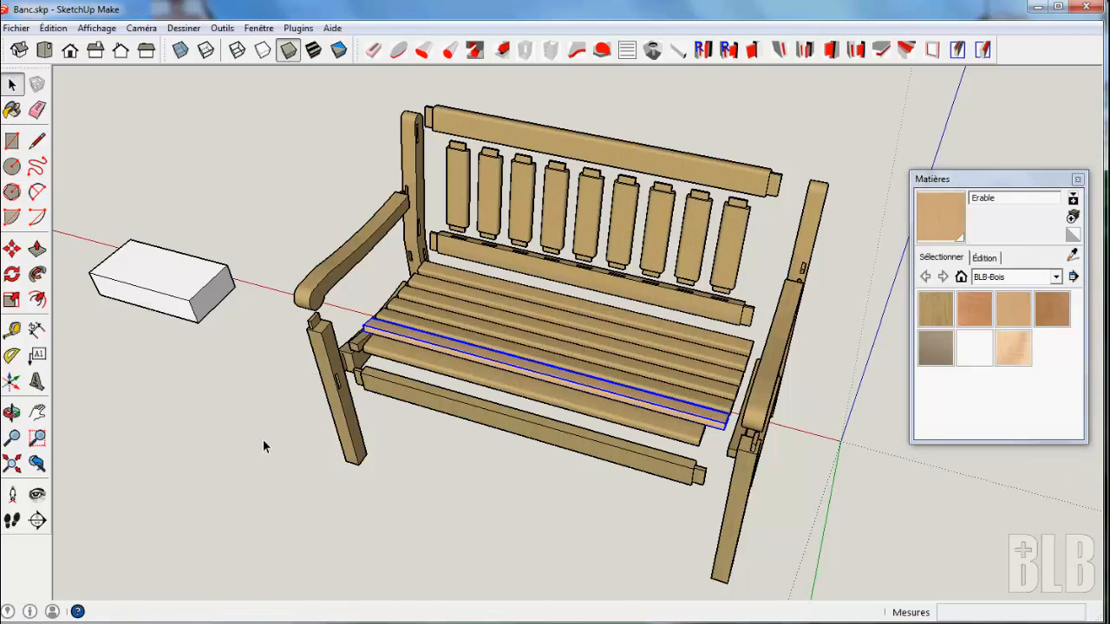
# Generate a cut list of only the box, the front rail and the Erable slat, saved as Banc-partiel without overwriting Banc.txt
pyautogui.click(175, 279)
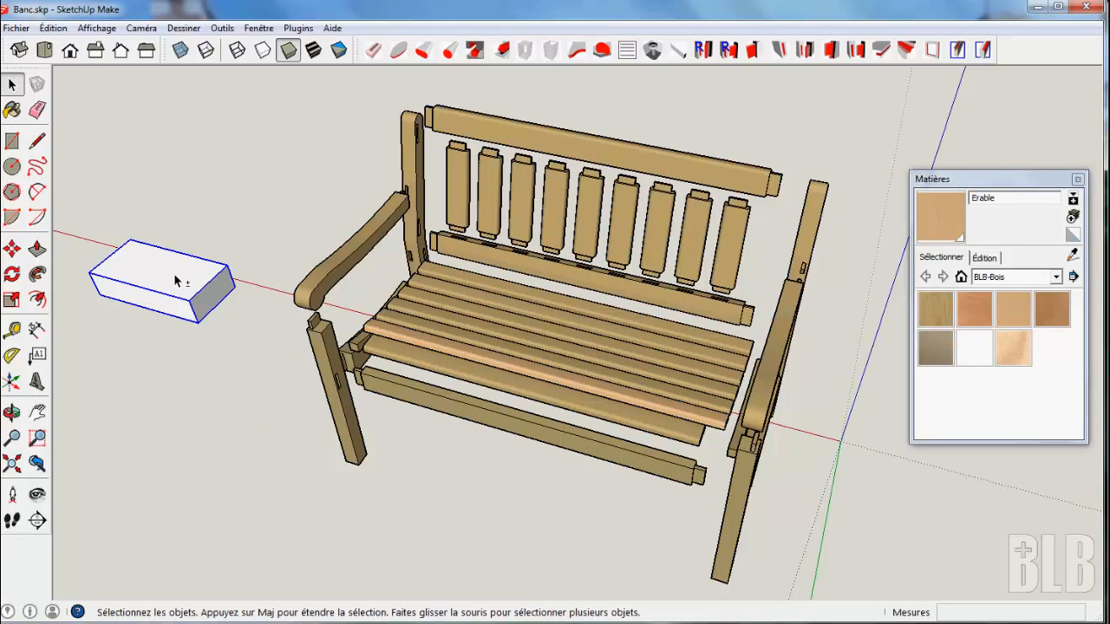
pyautogui.keyDown('shift'); pyautogui.click(467, 410); pyautogui.keyUp('shift')
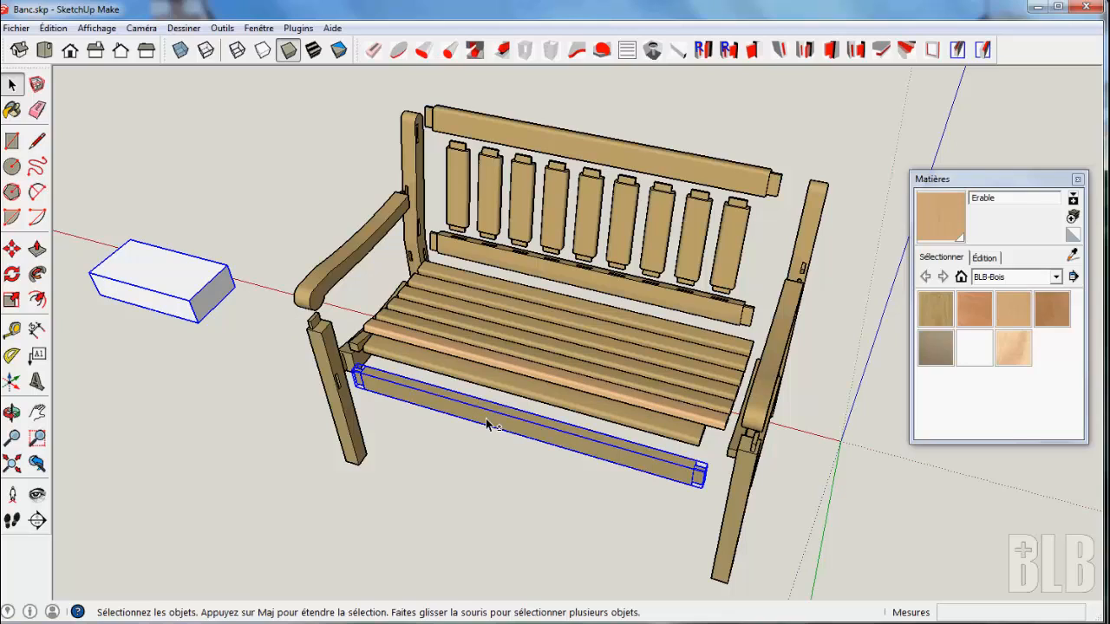
pyautogui.keyDown('shift'); pyautogui.click(524, 365); pyautogui.keyUp('shift')
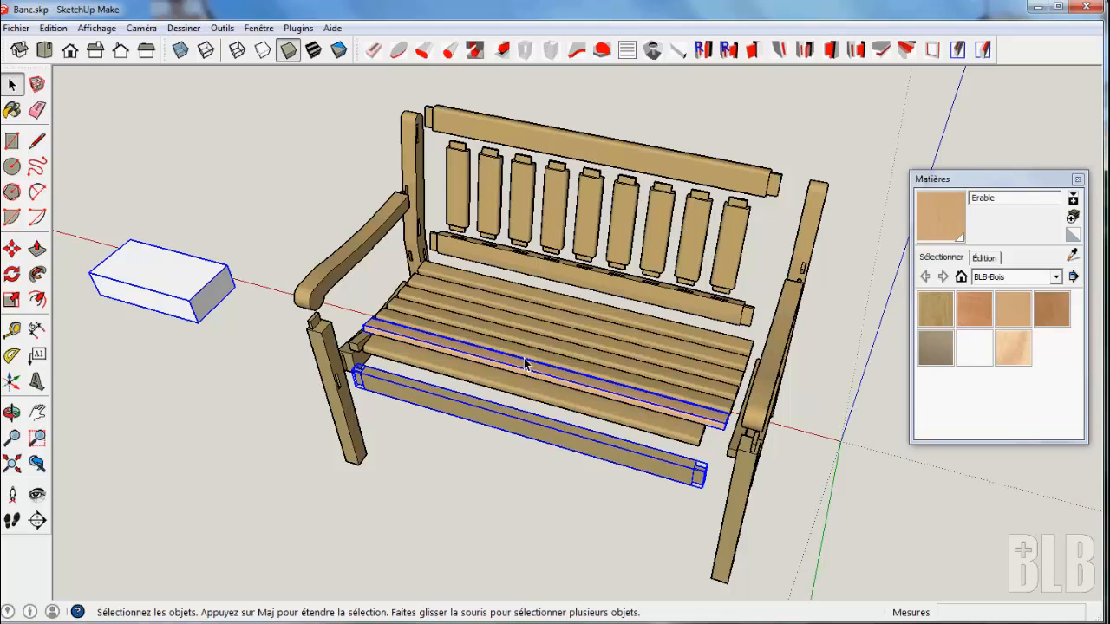
pyautogui.click(628, 53)
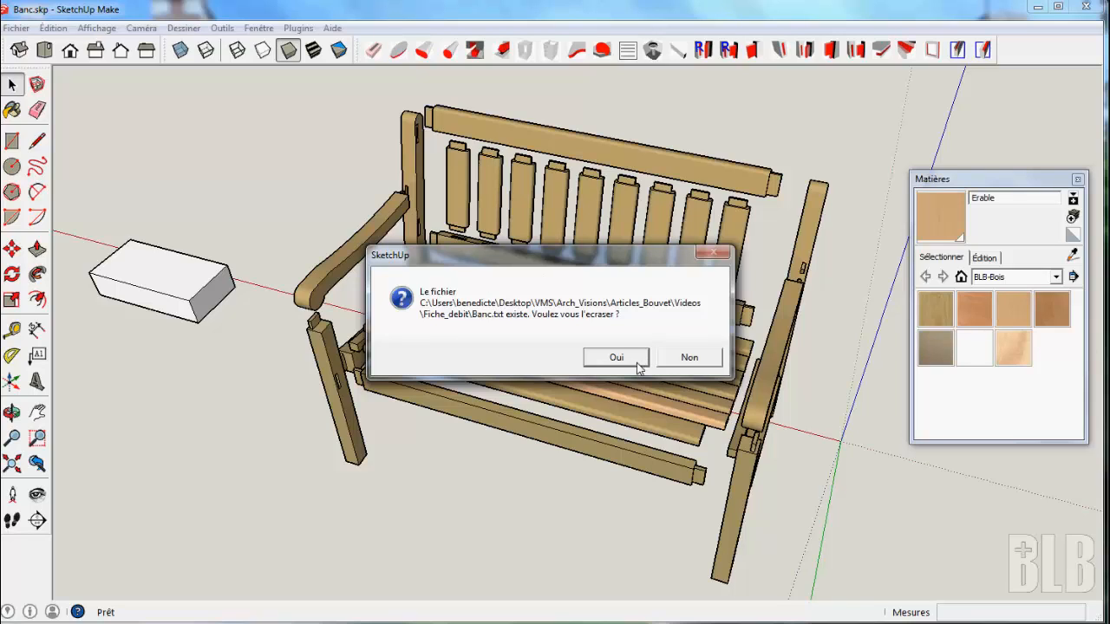
pyautogui.click(685, 357)
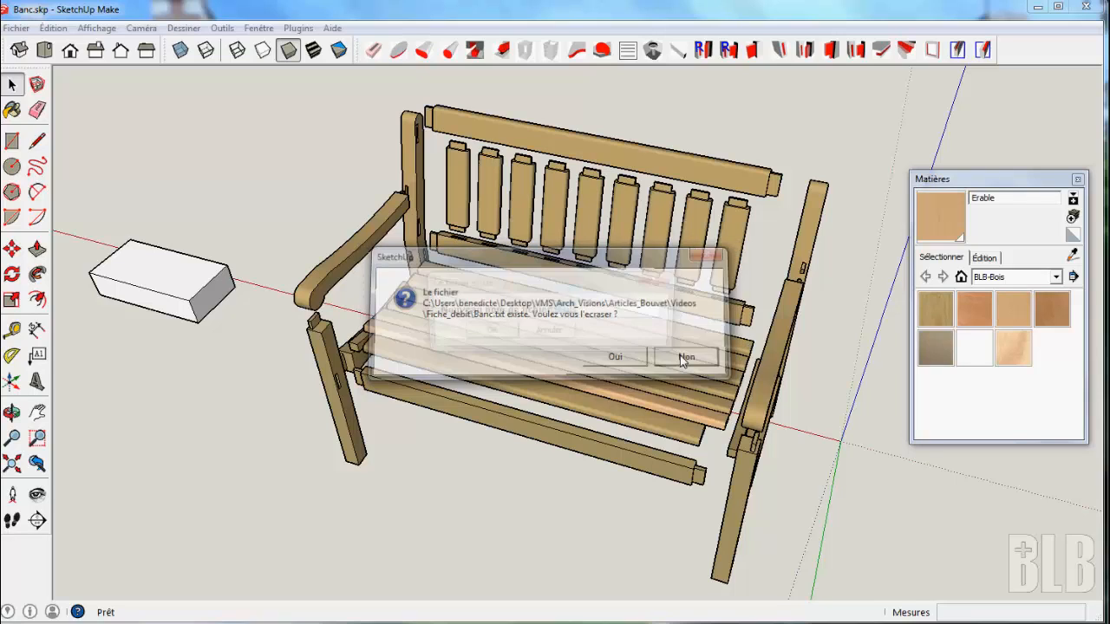
pyautogui.click(585, 308)
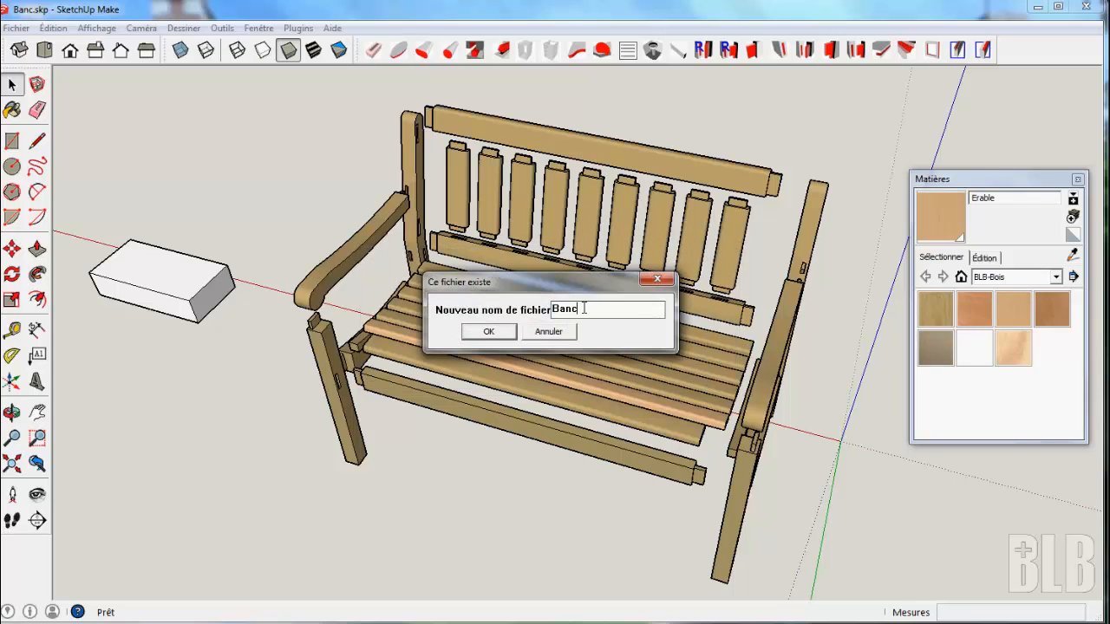
pyautogui.write('-partiel')
pyautogui.click(489, 332)
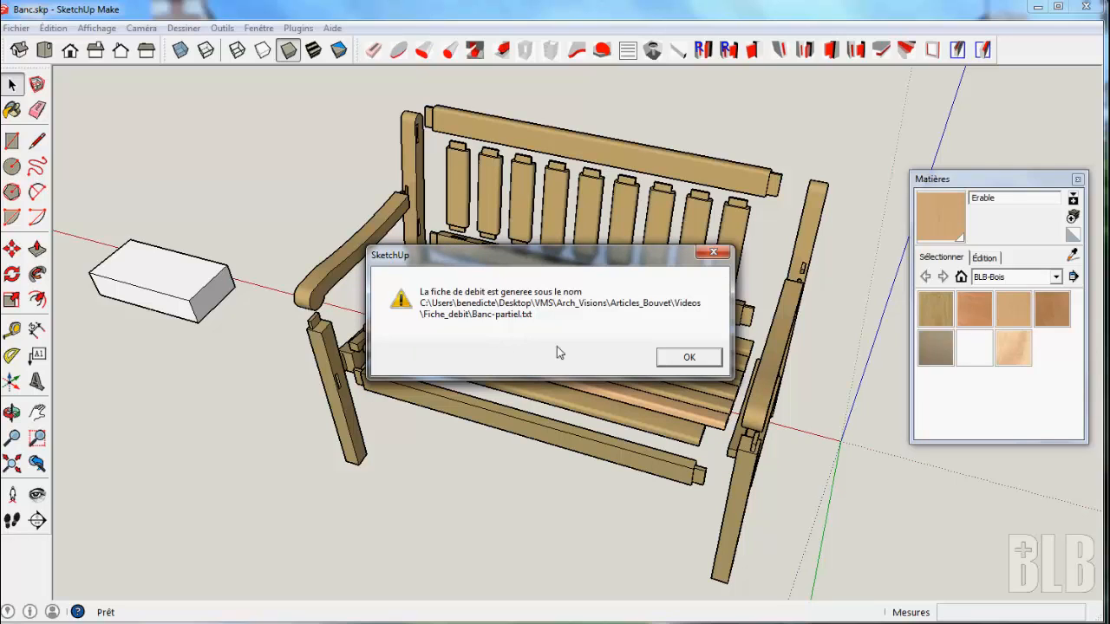
pyautogui.click(709, 364)
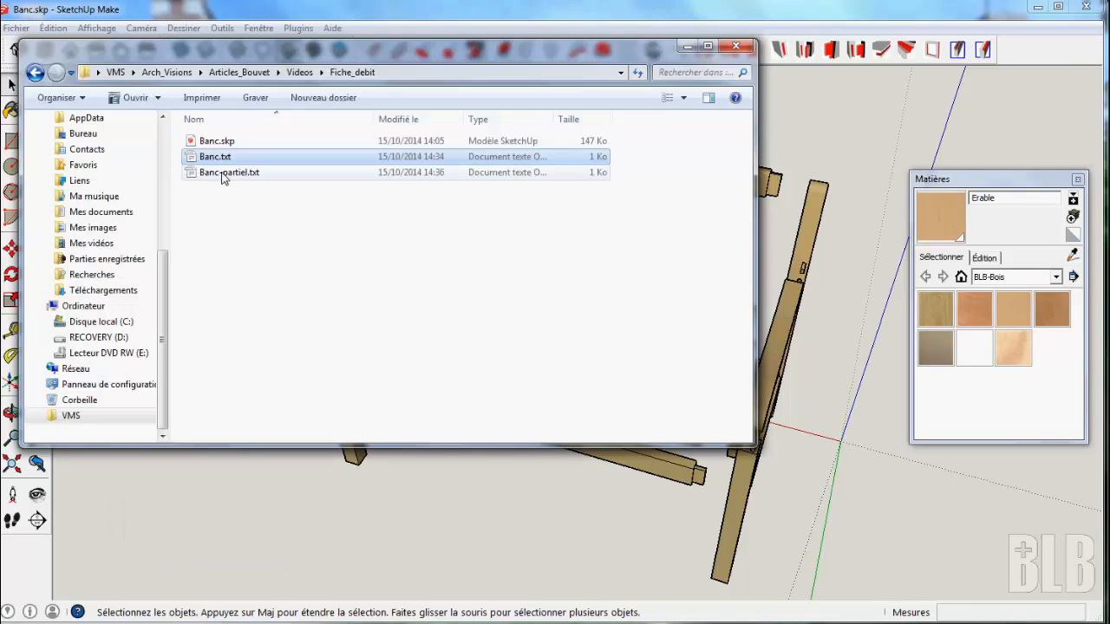
# Switch to OpenOffice Calc to view Banc-partiel.txt, imported as tab-separated text, and return to the SketchUp model
pyautogui.doubleClick(220, 172)
pyautogui.rightClick(220, 172)
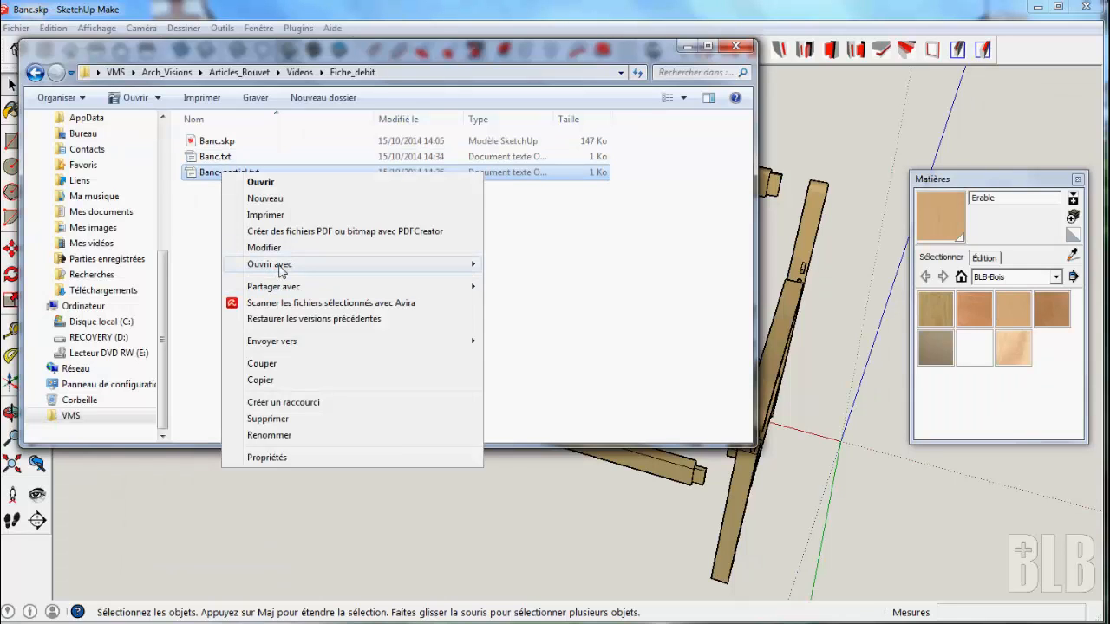
pyautogui.moveTo(280, 272)
pyautogui.click(576, 281)
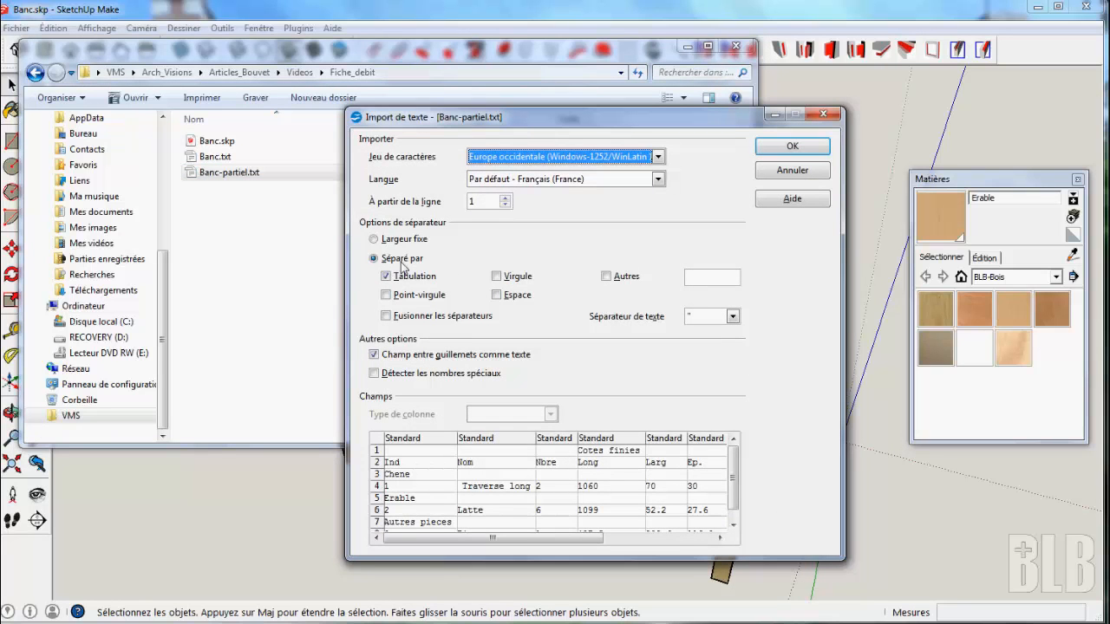
pyautogui.click(804, 149)
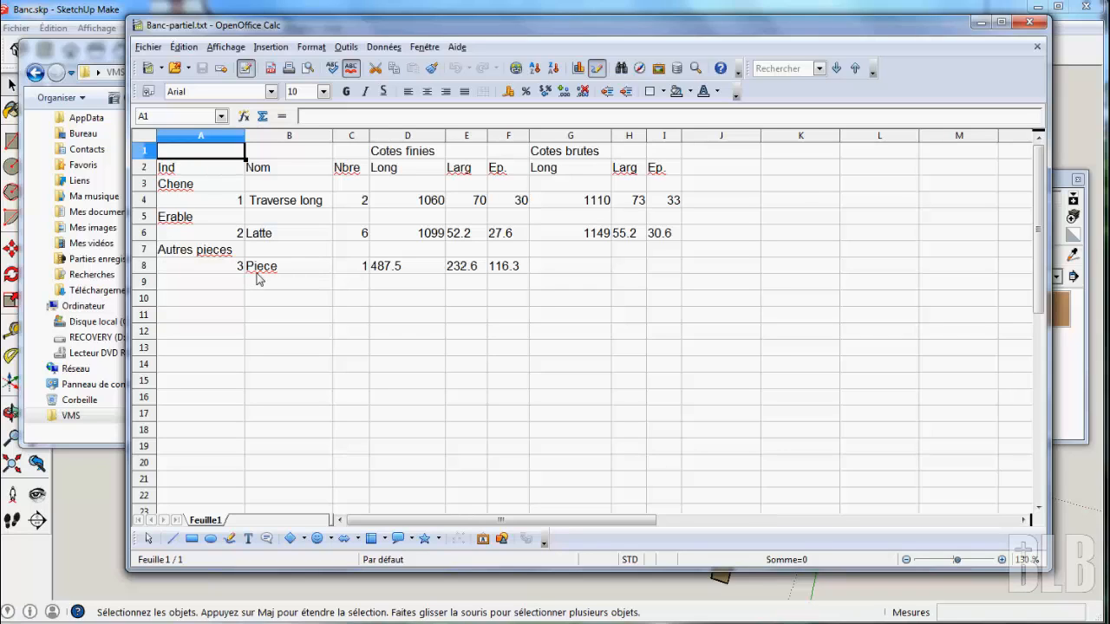
pyautogui.click(1034, 23)
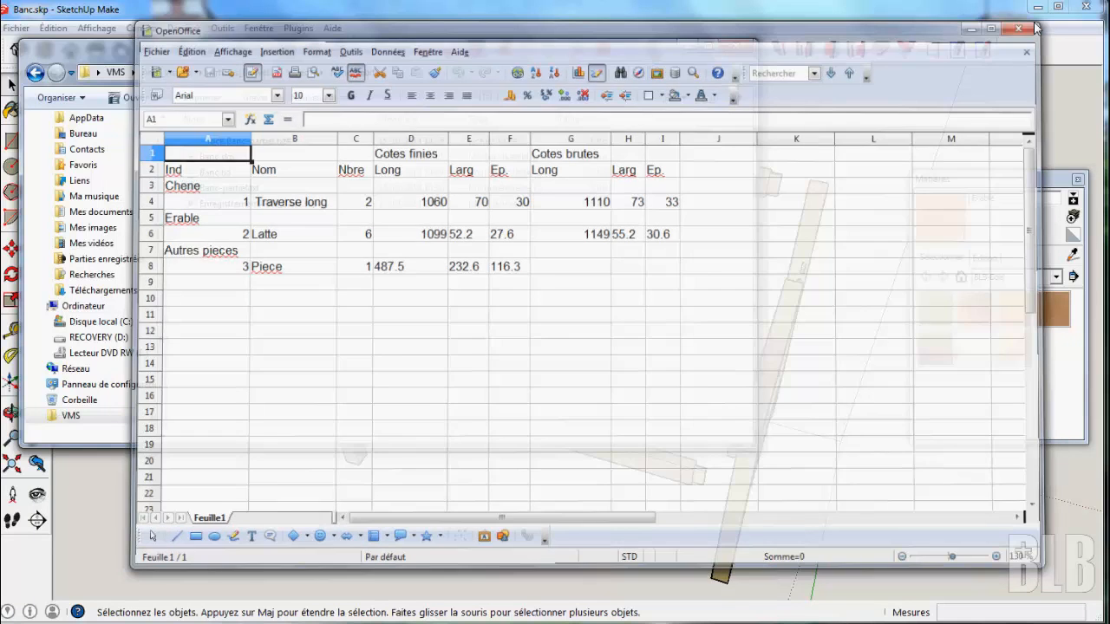
pyautogui.click(684, 46)
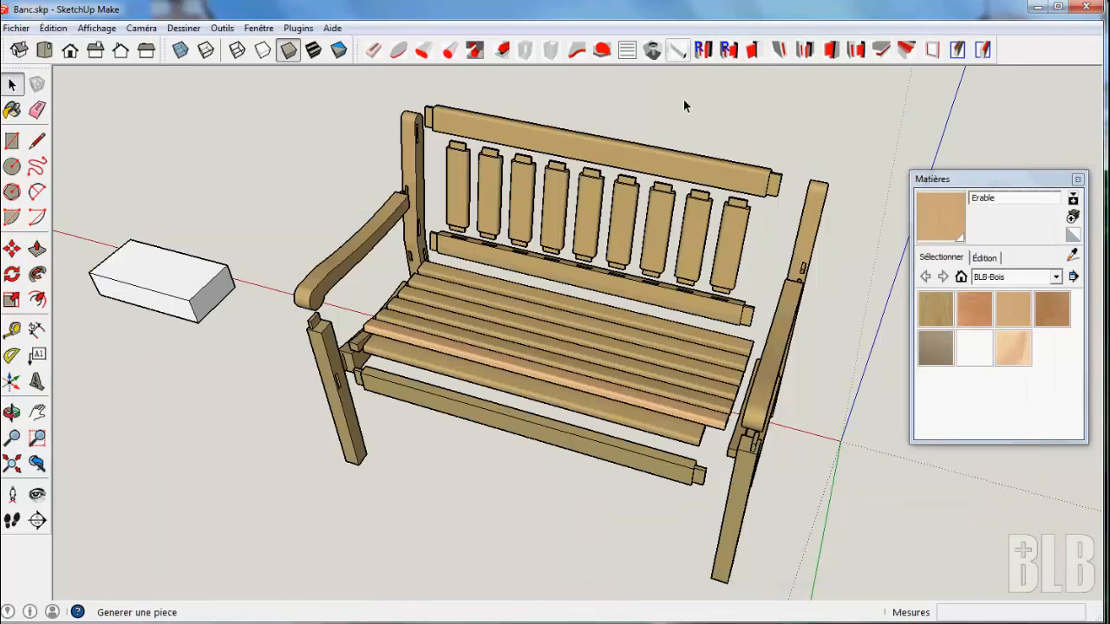
pyautogui.moveTo(865, 438)
pyautogui.mouseDown(button='middle')
pyautogui.moveTo(861, 448)
pyautogui.moveTo(537, 434)
pyautogui.mouseUp(button='middle')
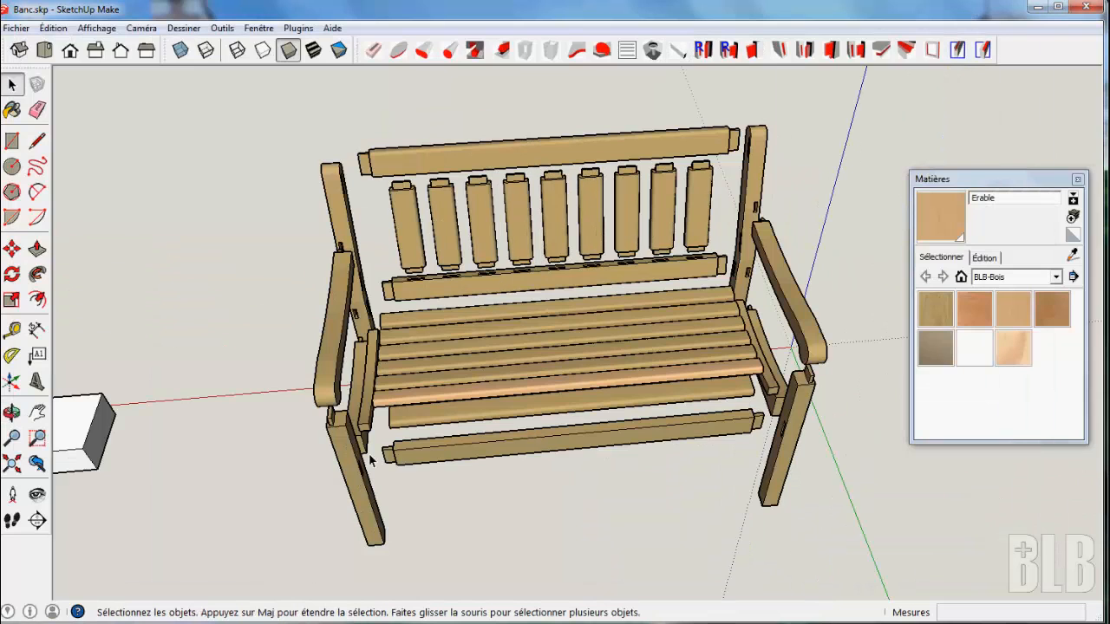
pyautogui.moveTo(385, 478)
pyautogui.mouseDown(button='middle')
pyautogui.moveTo(465, 487)
pyautogui.moveTo(533, 471)
pyautogui.moveTo(582, 497)
pyautogui.moveTo(616, 469)
pyautogui.mouseUp(button='middle')
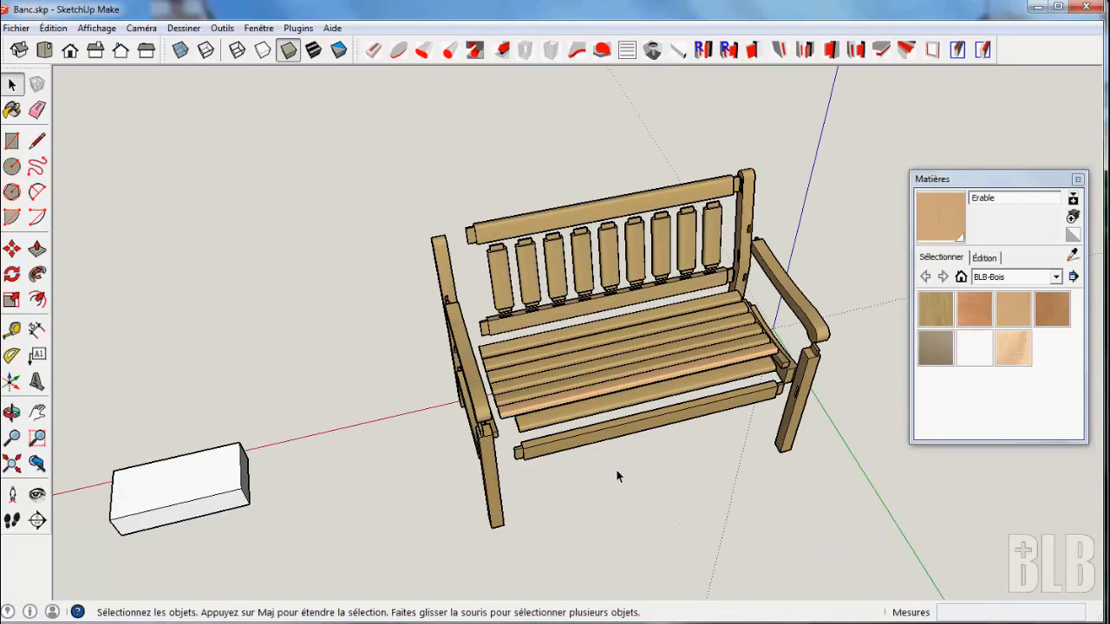